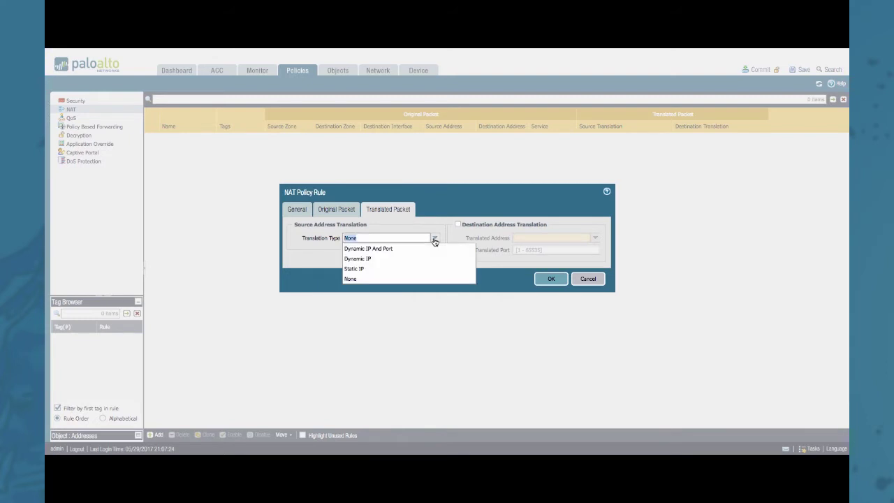
Set source translation to Dynamic IP And Port using Interface Address, ethernet1/1 and 172.16.31.170/24, and save the NAT rule
{"action": "left_click", "coordinate": [384, 249]}
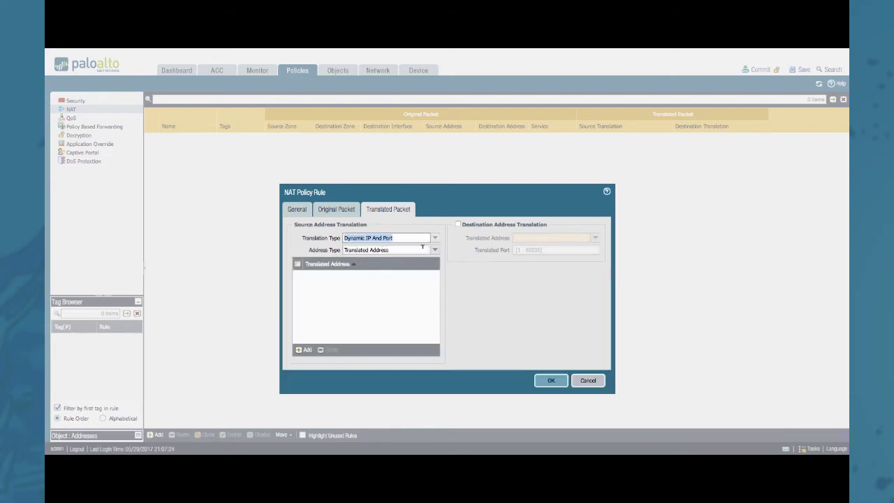
{"action": "left_click", "coordinate": [434, 249]}
{"action": "left_click", "coordinate": [378, 271]}
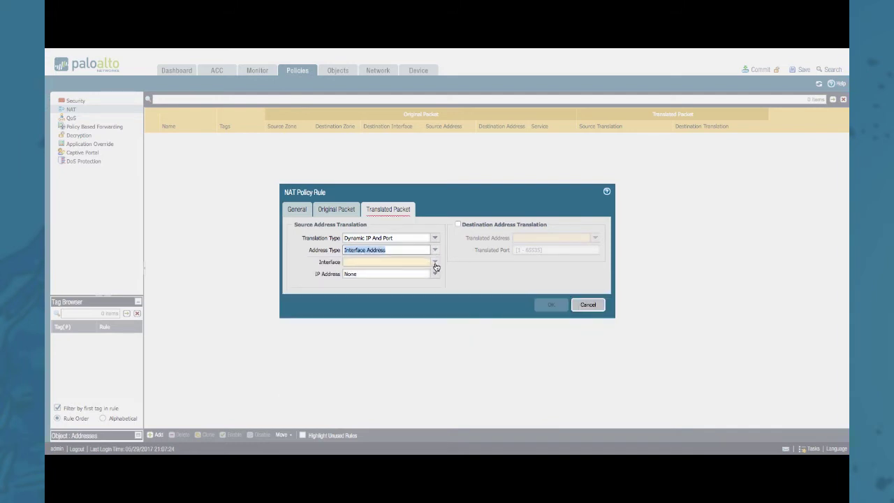
{"action": "left_click", "coordinate": [434, 262]}
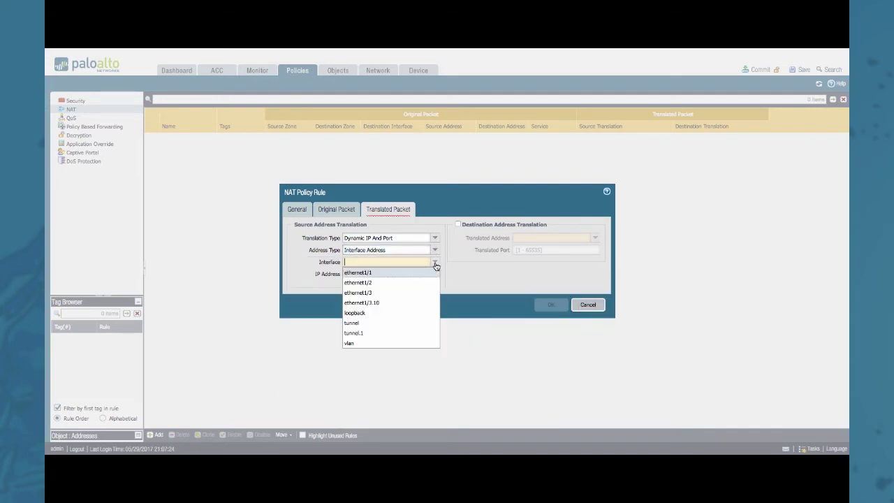
{"action": "left_click", "coordinate": [369, 273]}
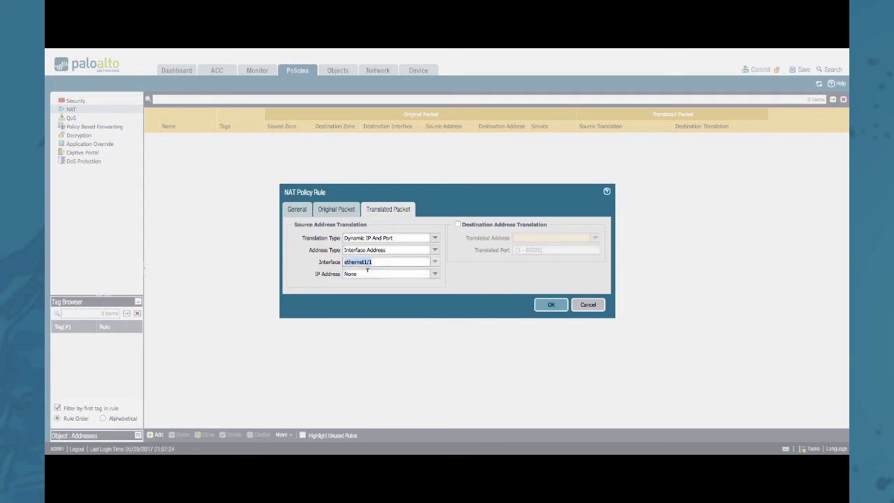
{"action": "left_click", "coordinate": [428, 273]}
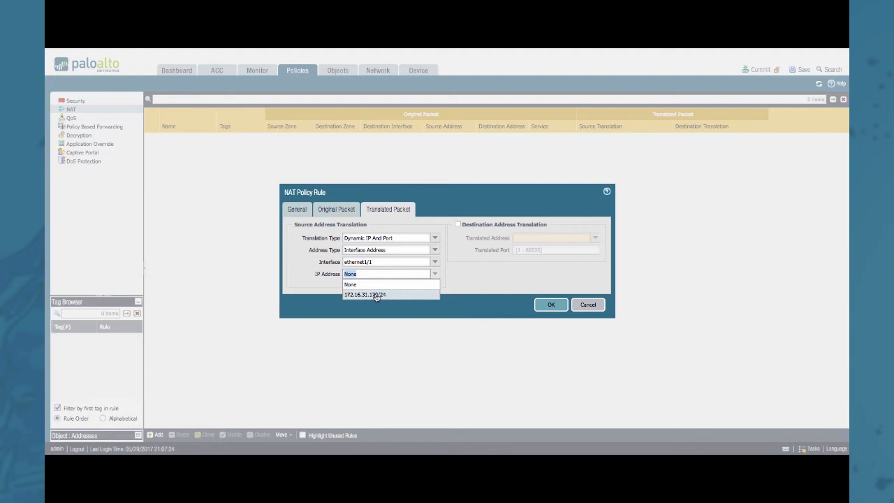
{"action": "left_click", "coordinate": [373, 295]}
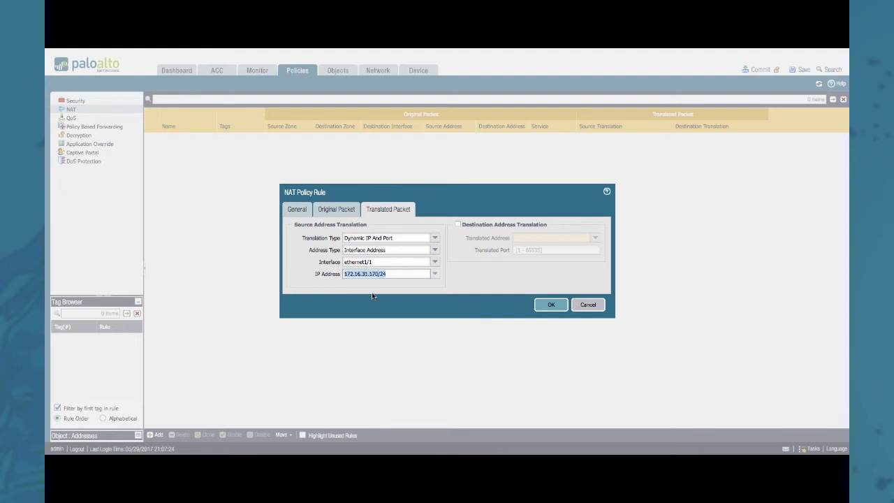
{"action": "left_click", "coordinate": [547, 304]}
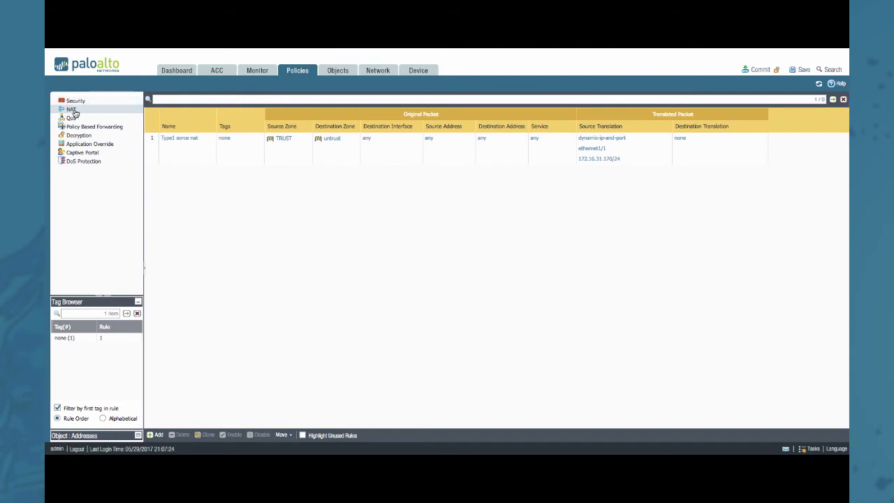
Add a NAT rule named "Type2 source NAT" with source zone TRUST and destination zone untrust
{"action": "left_click", "coordinate": [157, 436]}
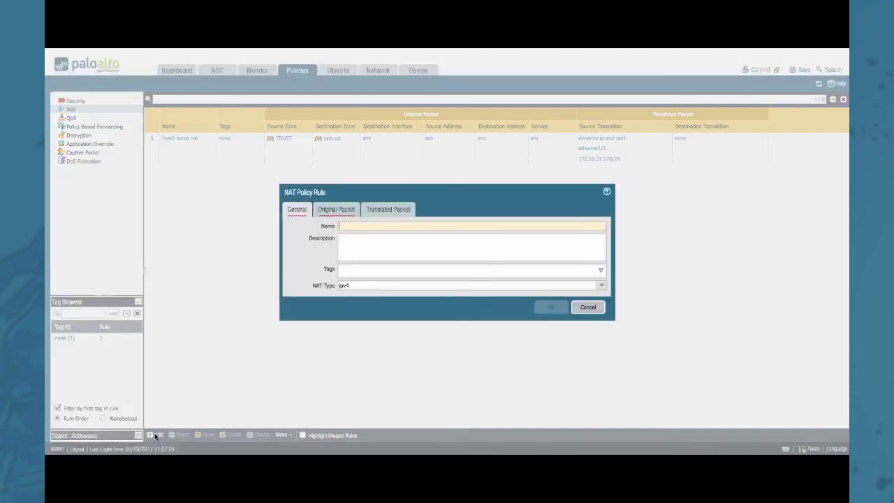
{"action": "left_click", "coordinate": [366, 223]}
{"action": "type", "text": "Type2 source NAT"}
{"action": "left_click", "coordinate": [338, 211]}
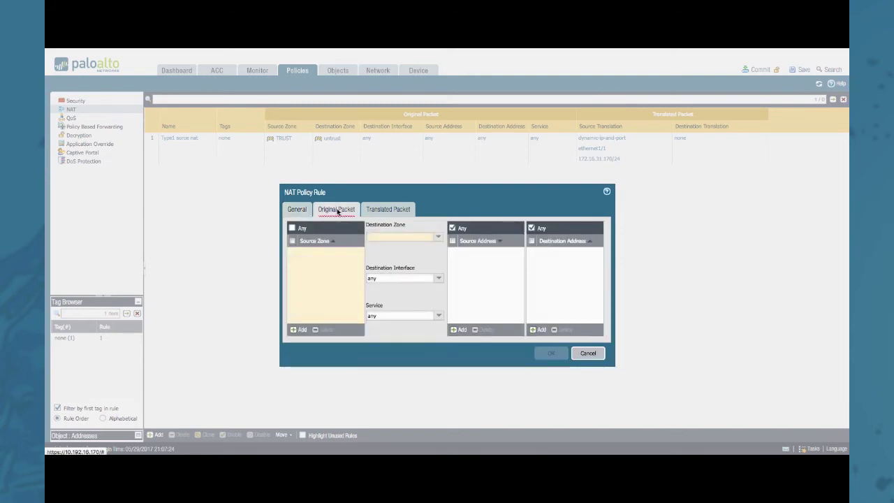
{"action": "left_click", "coordinate": [299, 329]}
{"action": "left_click", "coordinate": [311, 305]}
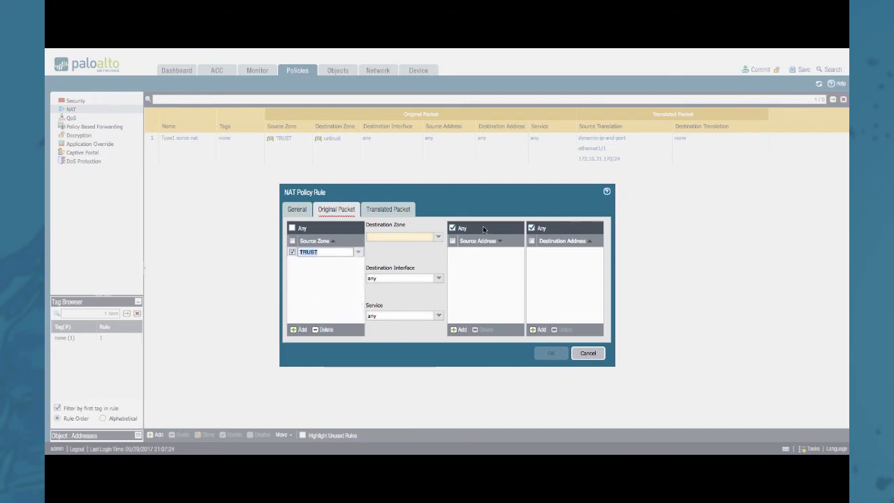
{"action": "left_click", "coordinate": [439, 236]}
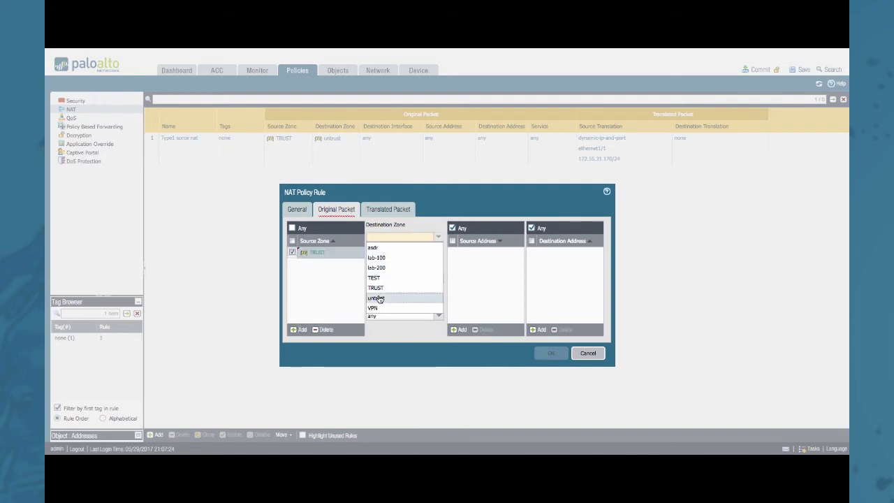
{"action": "left_click", "coordinate": [375, 298]}
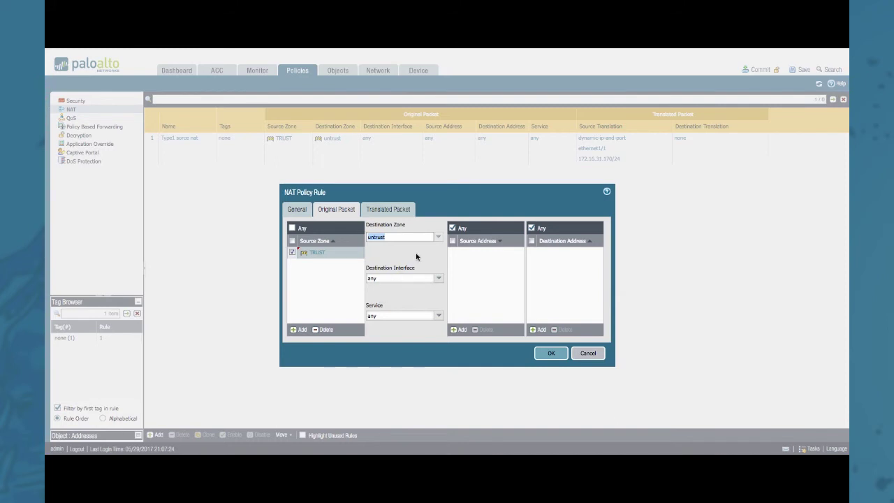
Add 192.168.0.10 and 192.168.0.11 as source addresses of the Type2 rule's original packet
{"action": "left_click", "coordinate": [458, 329]}
{"action": "type", "text": "192.168.0.10"}
{"action": "left_click", "coordinate": [458, 329]}
{"action": "type", "text": "192.168.0.11"}
{"action": "key", "text": "Return"}
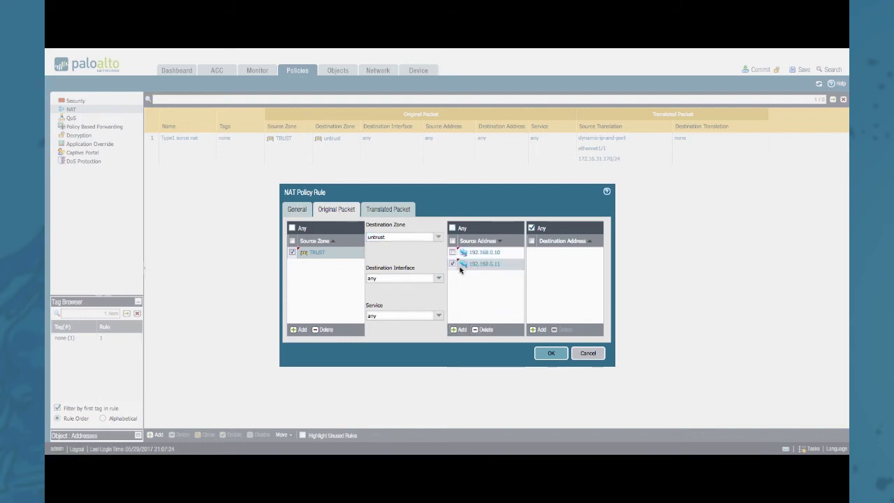
Set the Type2 rule's source translation to Dynamic IP with the range 172.16.31.170-172.16.31.171, and save the rule
{"action": "left_click", "coordinate": [378, 210]}
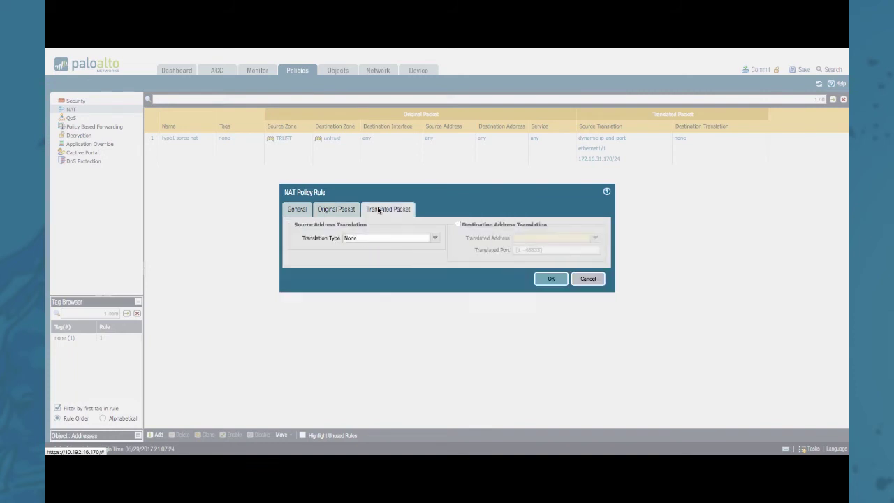
{"action": "left_click", "coordinate": [434, 238]}
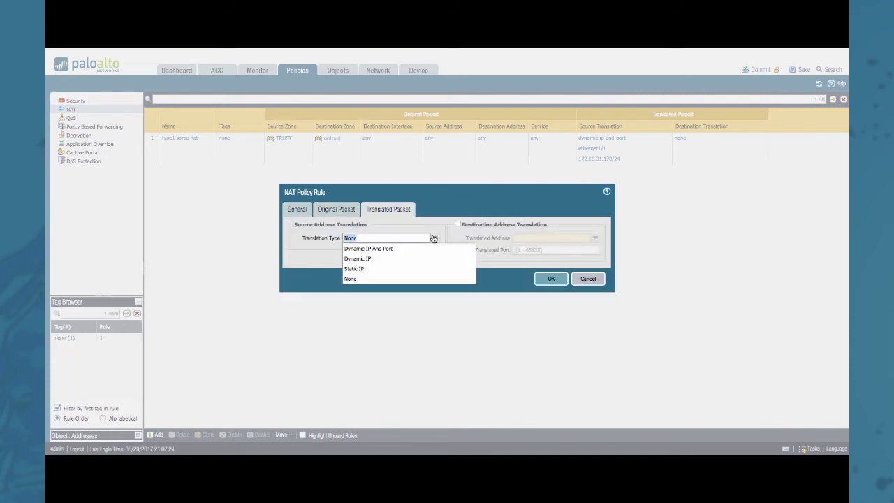
{"action": "left_click", "coordinate": [387, 258]}
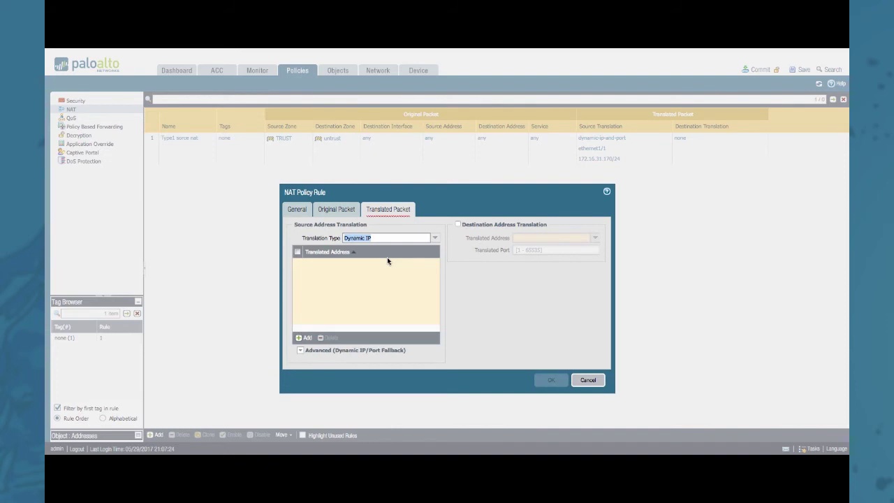
{"action": "left_click", "coordinate": [304, 338]}
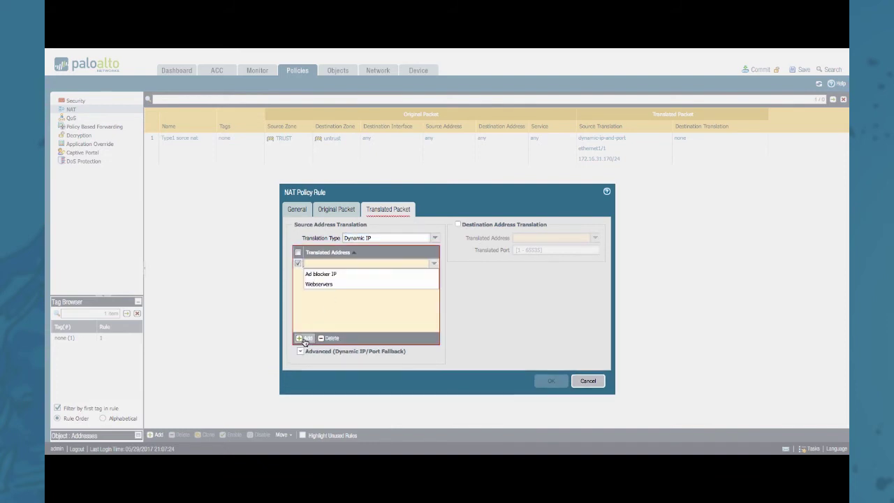
{"action": "type", "text": "172.16.31.170"}
{"action": "key", "text": "Return"}
{"action": "left_click", "coordinate": [305, 338]}
{"action": "left_click", "coordinate": [349, 264]}
{"action": "type", "text": "-172.16.31.171"}
{"action": "key", "text": "Return"}
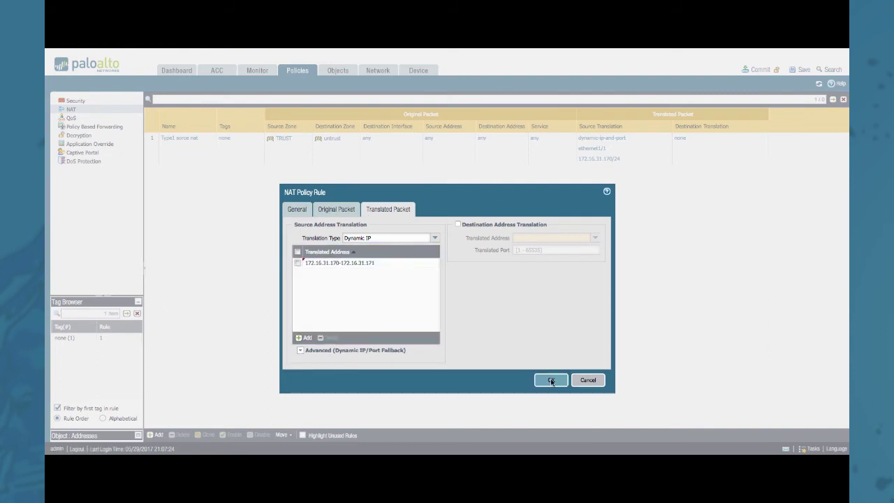
{"action": "left_click", "coordinate": [550, 380]}
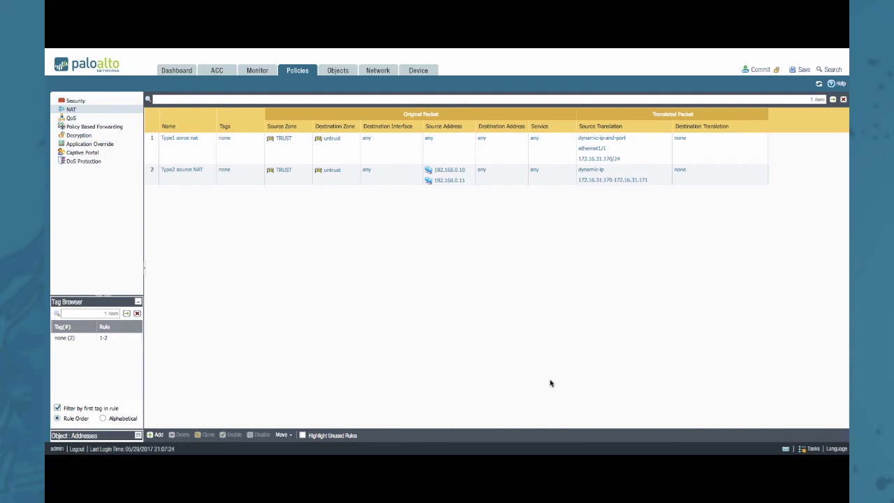
Move the "Type2 source NAT" rule above the Type1 rule in the NAT policy list
{"action": "left_click", "coordinate": [387, 174]}
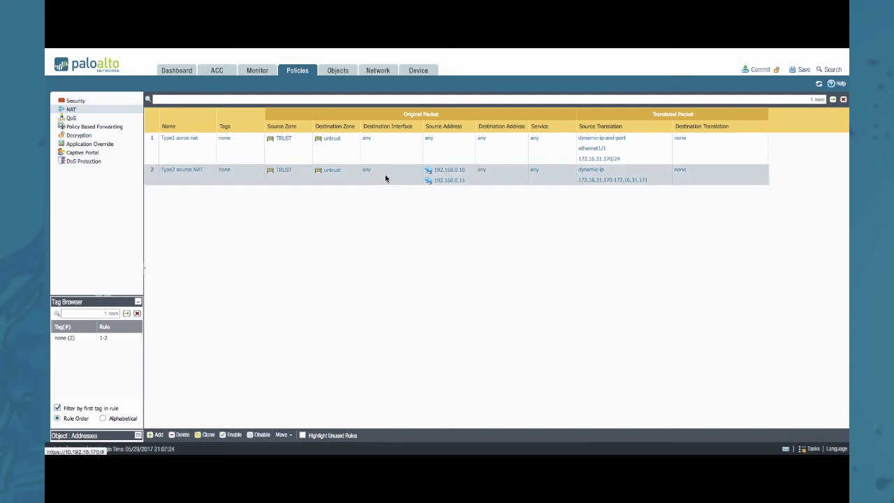
{"action": "left_click", "coordinate": [281, 436]}
{"action": "left_click", "coordinate": [293, 390]}
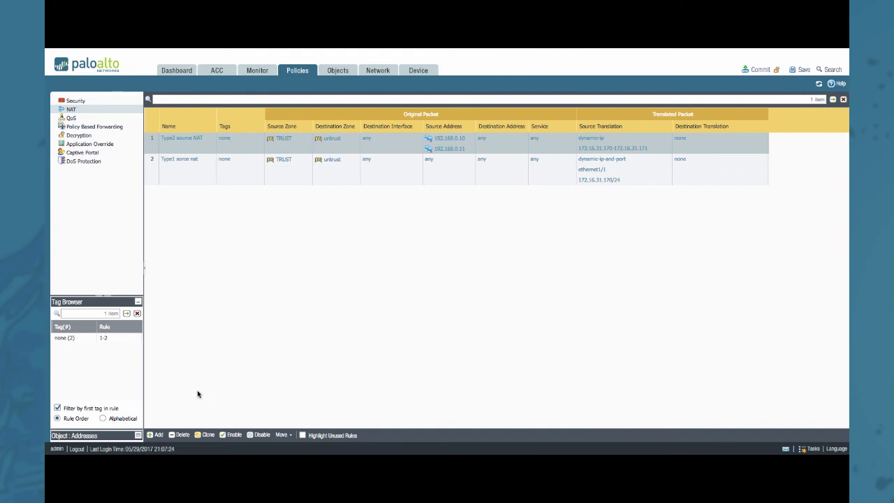
Add another NAT policy rule and name it "Type3 source NAT"
{"action": "left_click", "coordinate": [158, 436]}
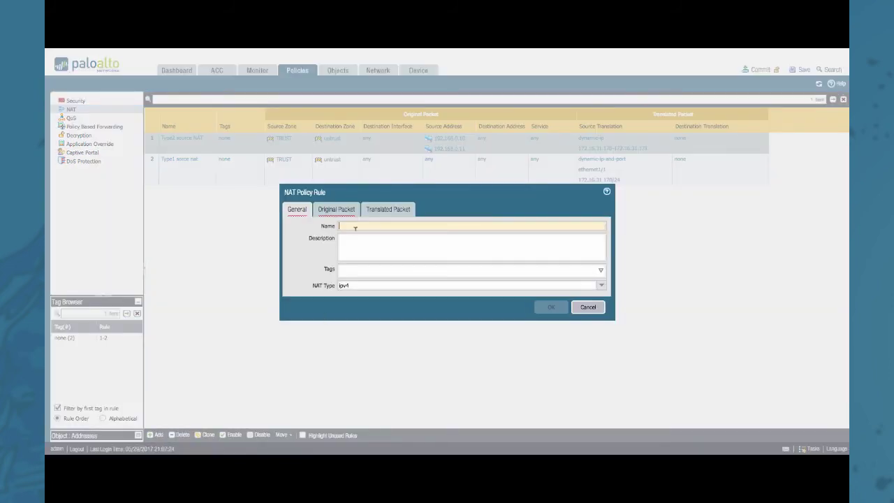
{"action": "type", "text": "Tpye"}
{"action": "key", "text": "BackSpace"}
{"action": "key", "text": "BackSpace"}
{"action": "key", "text": "BackSpace"}
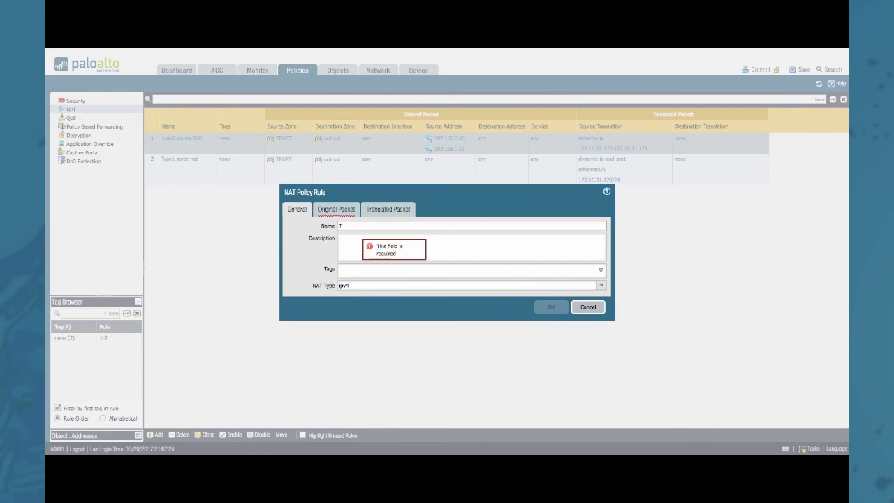
{"action": "type", "text": "ype3 source NAT"}
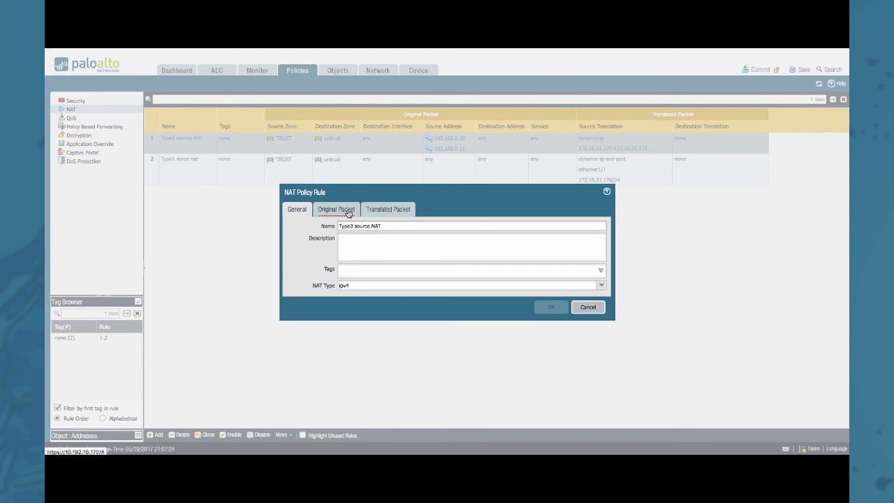
Set the Type3 rule's original packet to source zone TRUST and destination zone untrust
{"action": "left_click", "coordinate": [349, 214]}
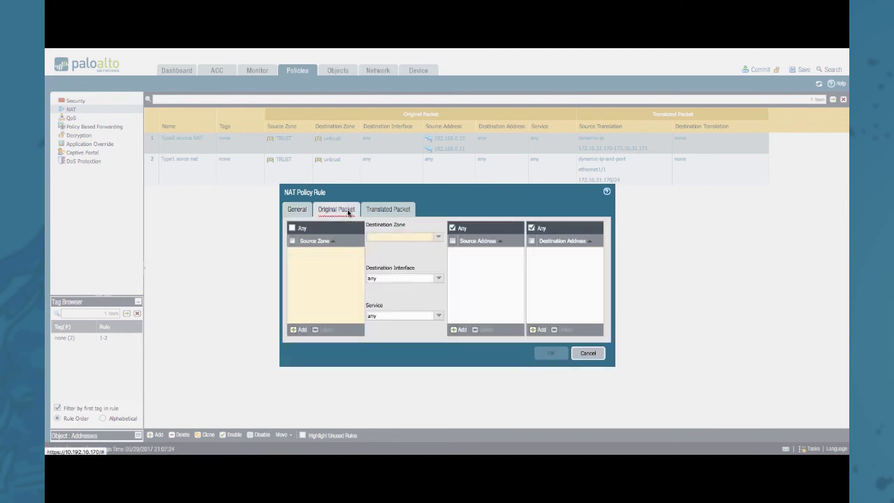
{"action": "left_click", "coordinate": [300, 329]}
{"action": "left_click", "coordinate": [308, 303]}
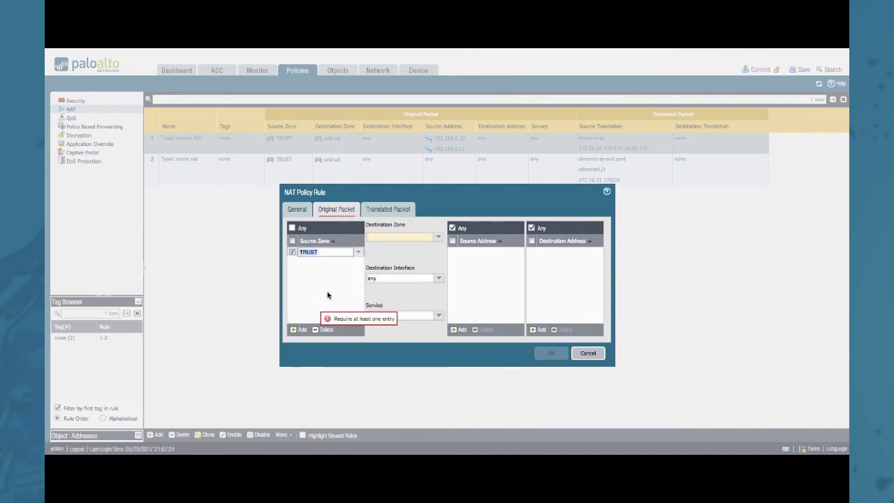
{"action": "left_click", "coordinate": [438, 238]}
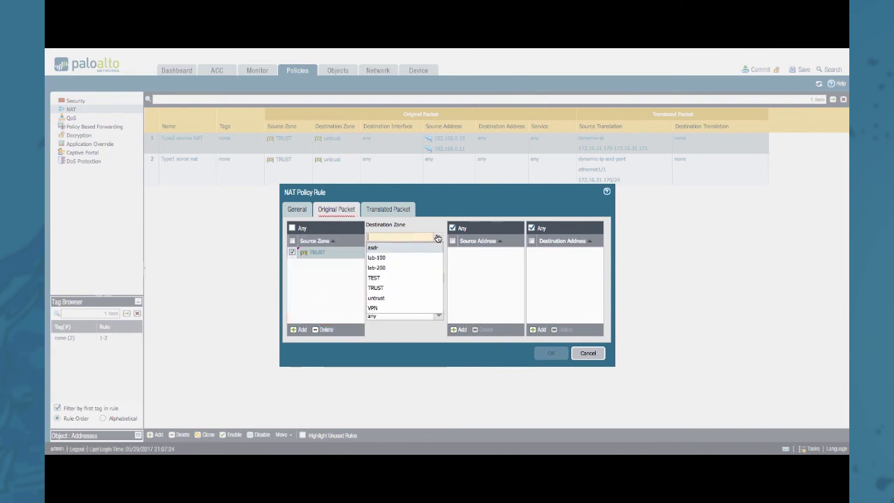
{"action": "left_click", "coordinate": [393, 298]}
{"action": "left_click", "coordinate": [402, 295]}
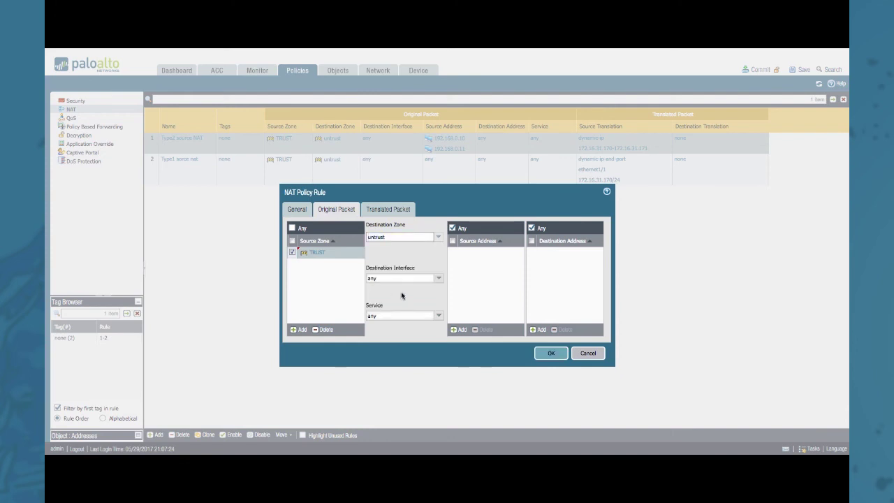
Add 192.168.0.100 as the source address of the Type3 rule's original packet
{"action": "left_click", "coordinate": [459, 330]}
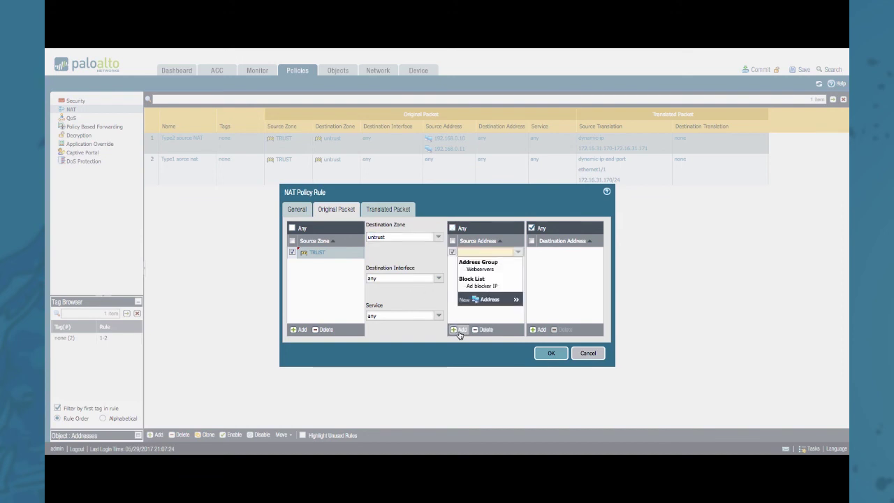
{"action": "type", "text": "192"}
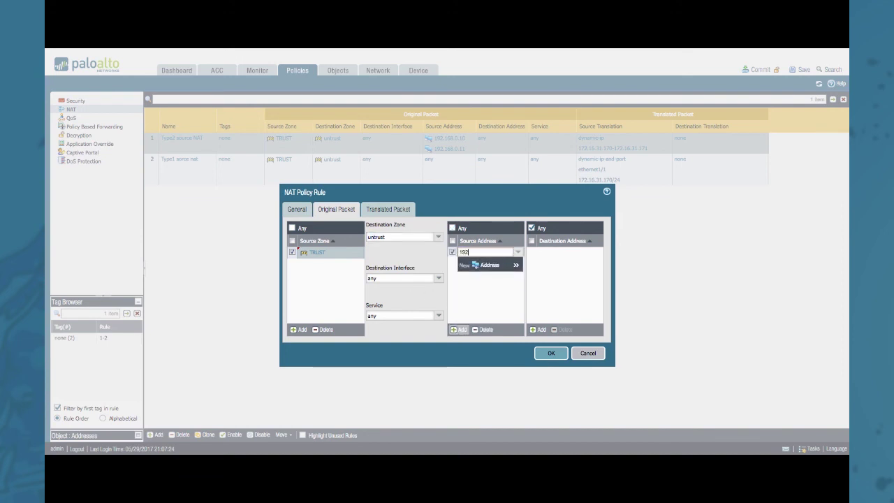
{"action": "type", "text": ".168.0.100"}
{"action": "key", "text": "Return"}
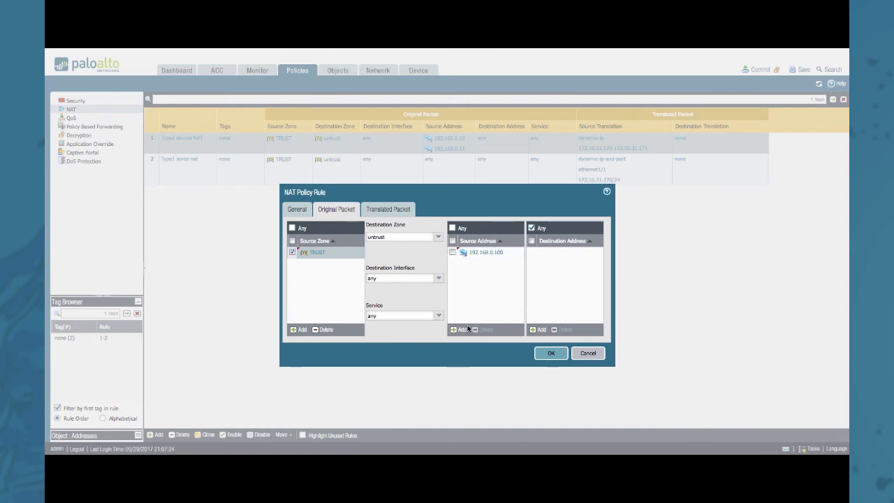
Set the Type3 rule's source address translation to Static IP with translated address 172.16.31.170 and save the rule
{"action": "left_click", "coordinate": [391, 211]}
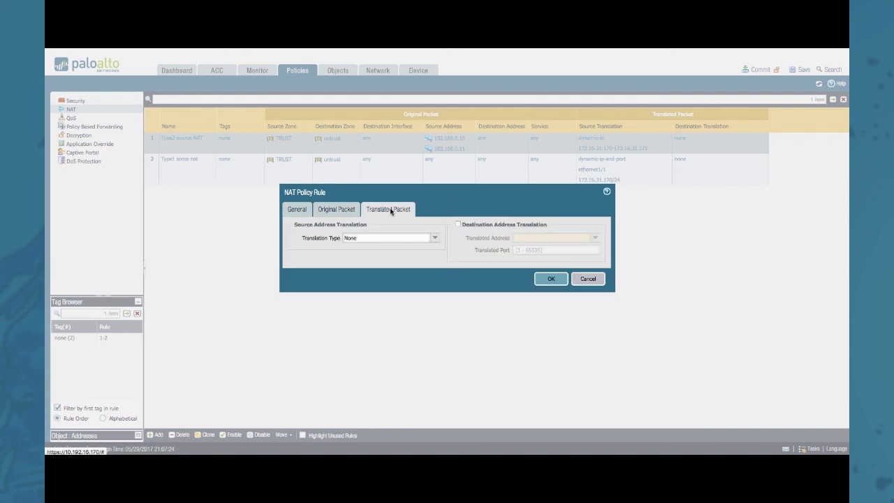
{"action": "left_click", "coordinate": [435, 241]}
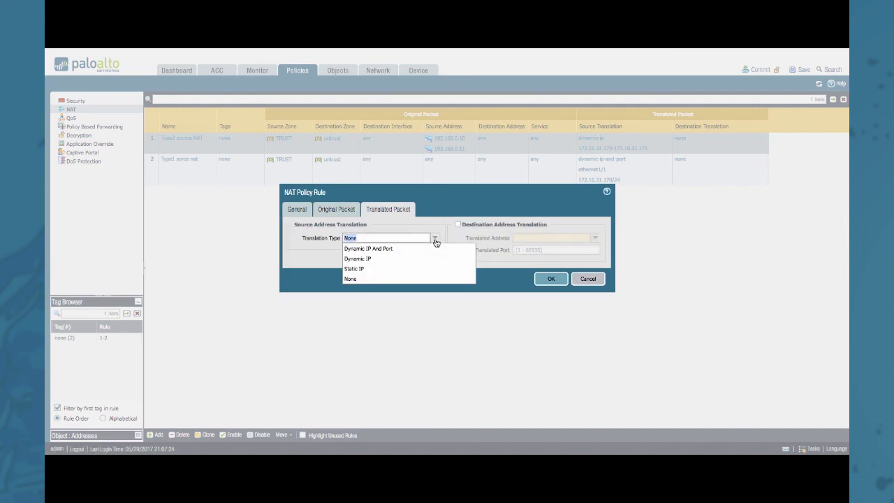
{"action": "left_click", "coordinate": [360, 269]}
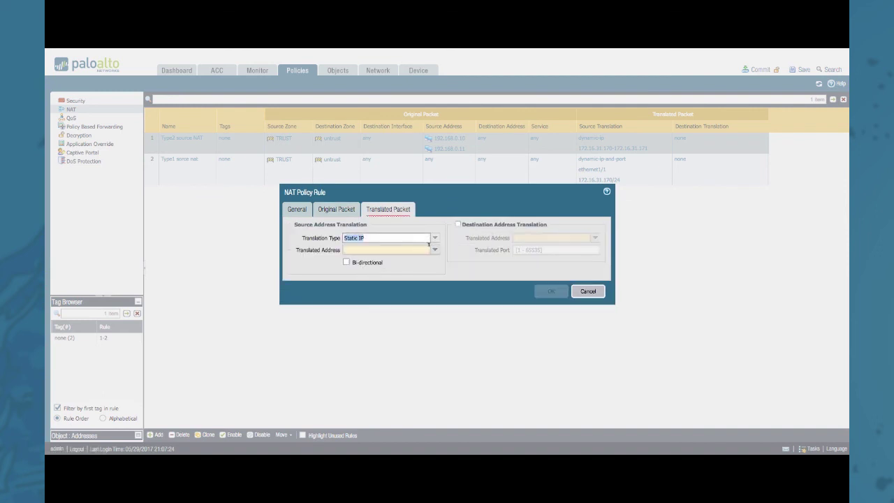
{"action": "left_click", "coordinate": [369, 248]}
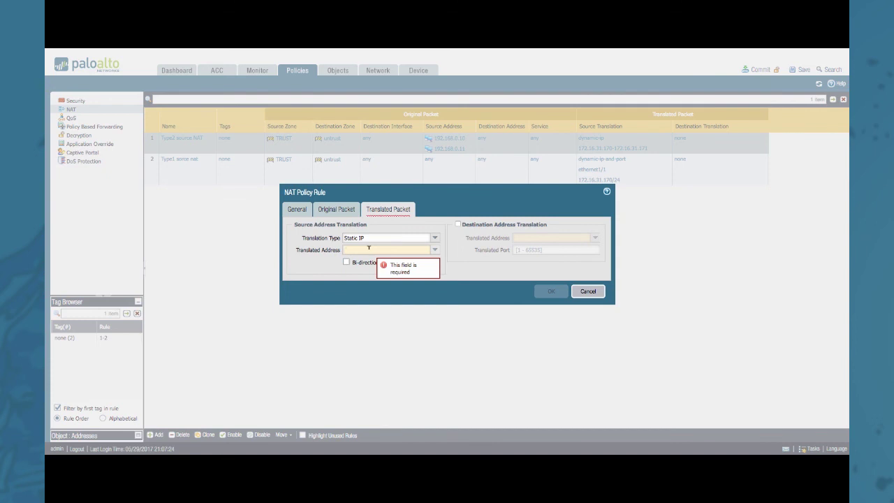
{"action": "type", "text": "172"}
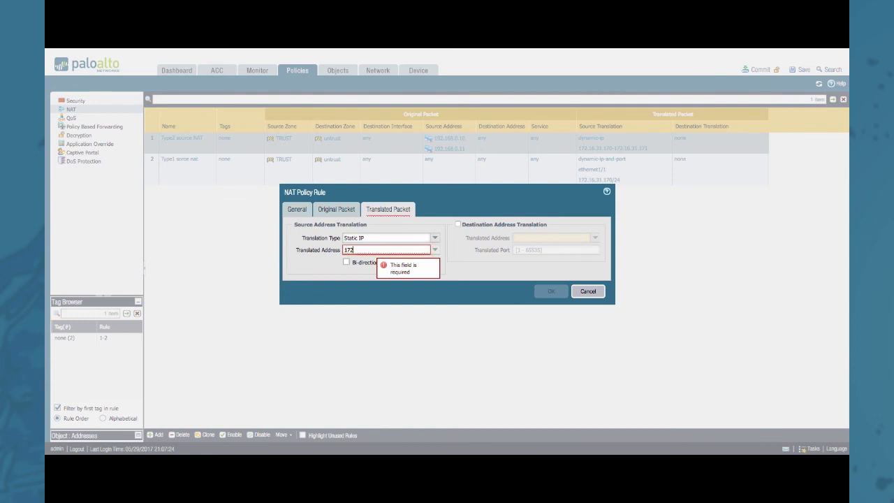
{"action": "type", "text": ".16.31.170"}
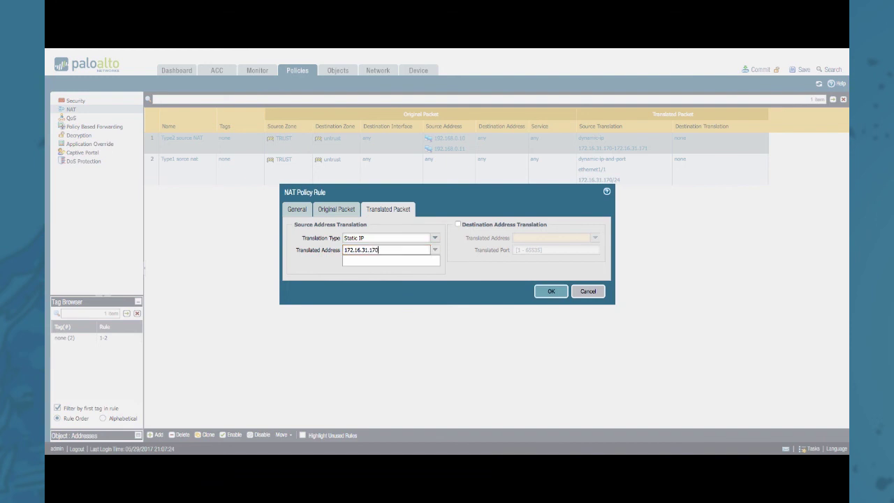
{"action": "left_click", "coordinate": [477, 277]}
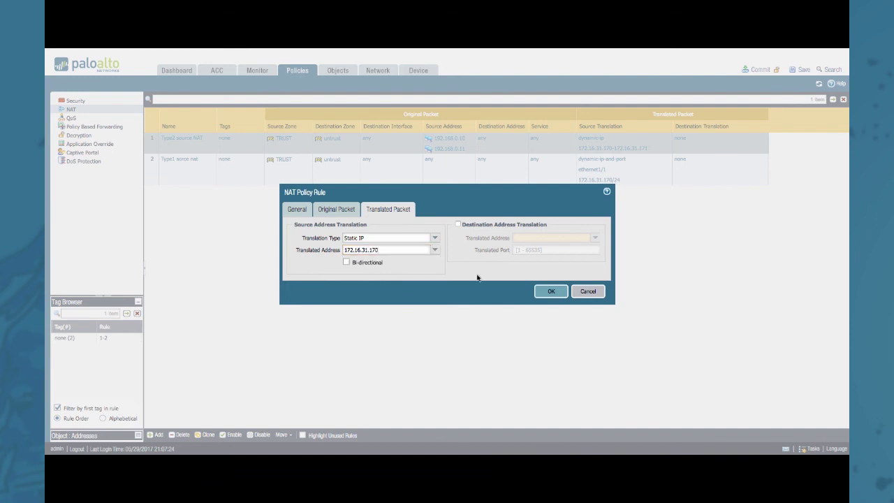
{"action": "left_click", "coordinate": [551, 292]}
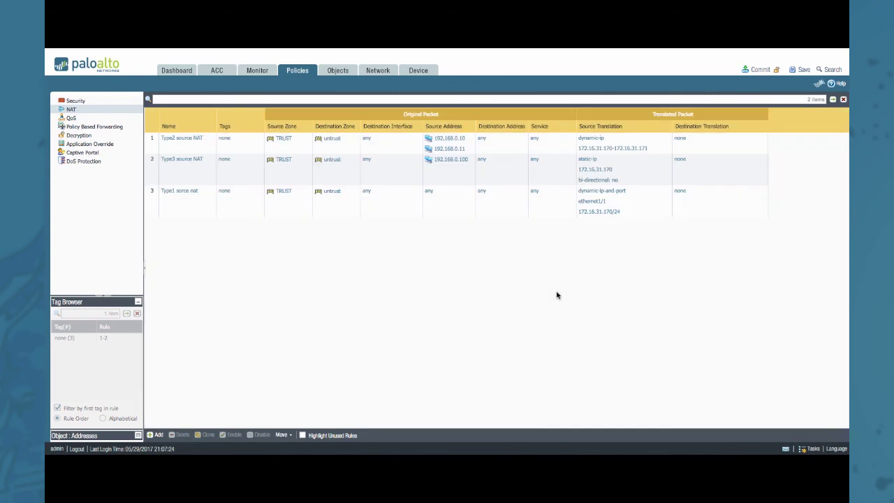
Move the "Type3 source NAT" rule to the top of the NAT policy list
{"action": "left_click", "coordinate": [207, 178]}
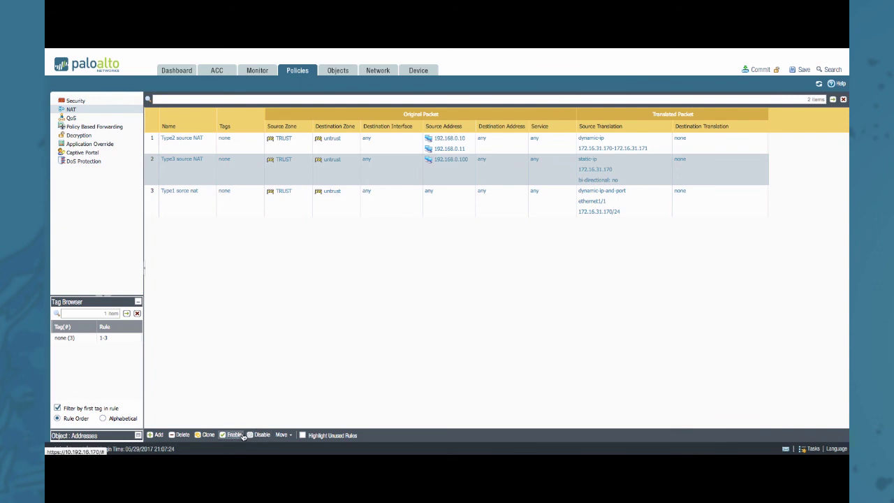
{"action": "left_click", "coordinate": [282, 435]}
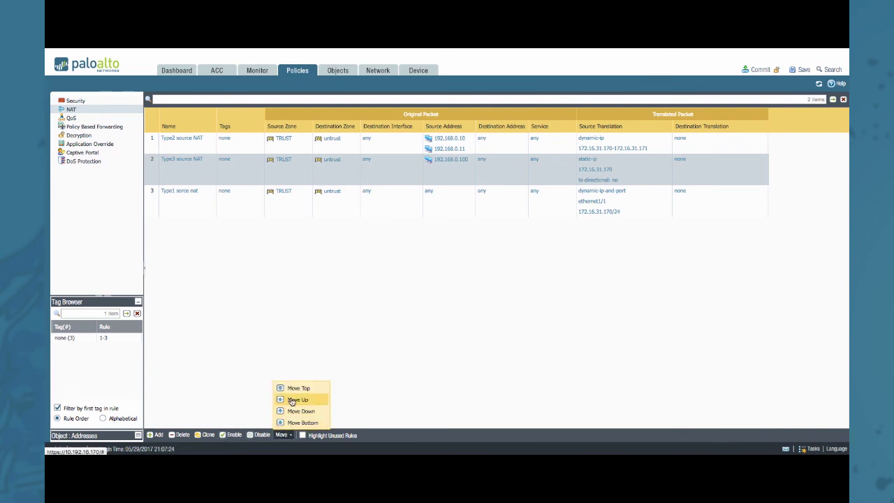
{"action": "left_click", "coordinate": [297, 389]}
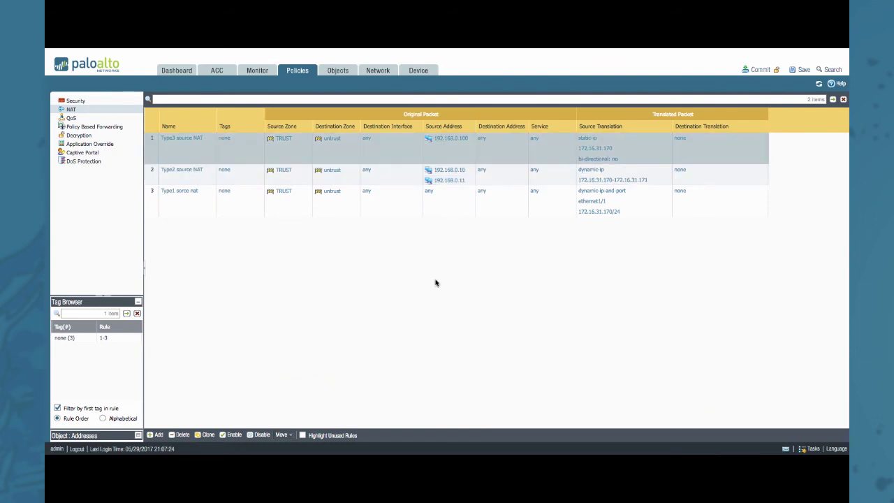